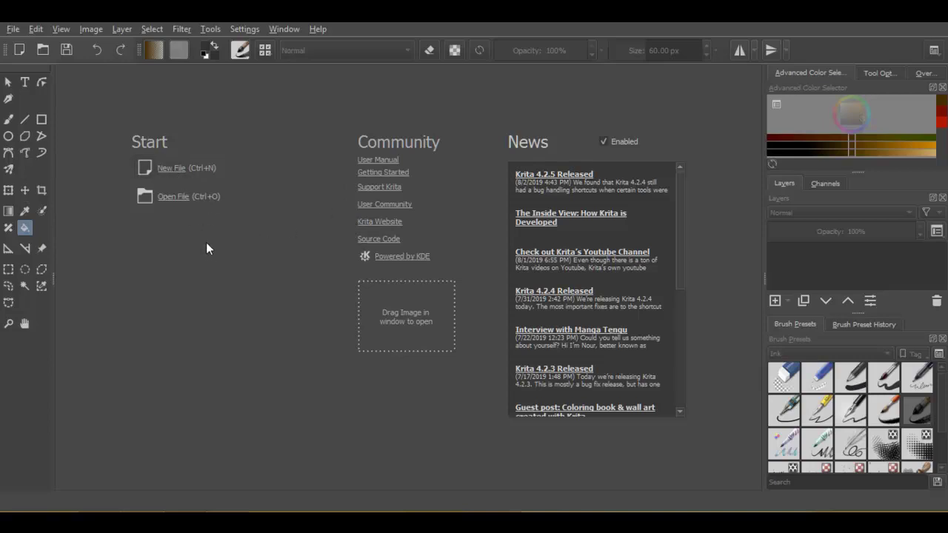
Step: Create a new A3 (300 ppi) portrait document at 3508 × 4960 pixels
{"action": "key", "text": "ctrl+n"}
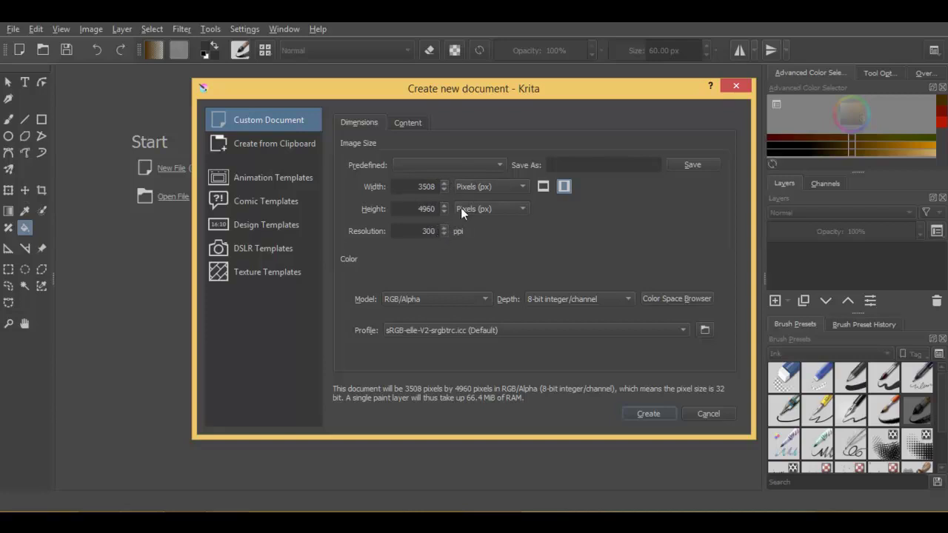
{"action": "left_click", "coordinate": [490, 164]}
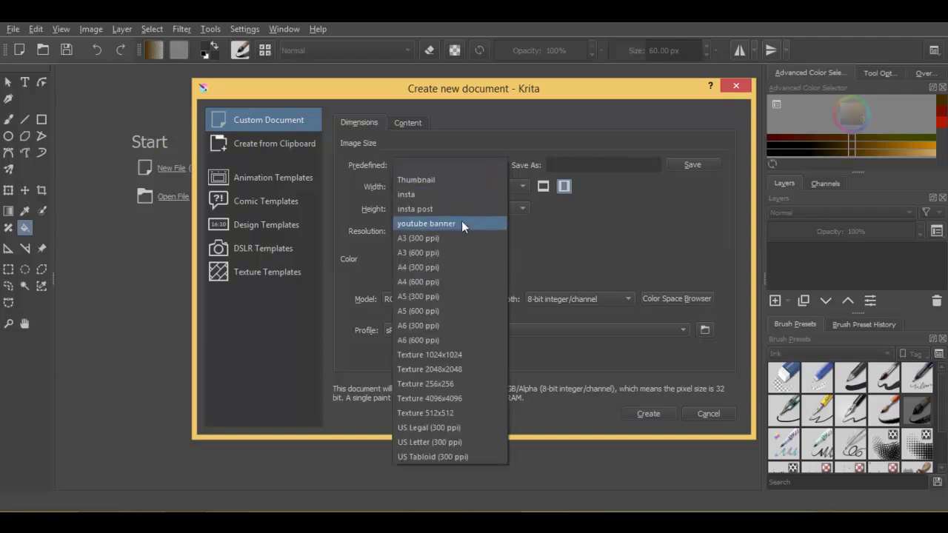
{"action": "left_click", "coordinate": [455, 239]}
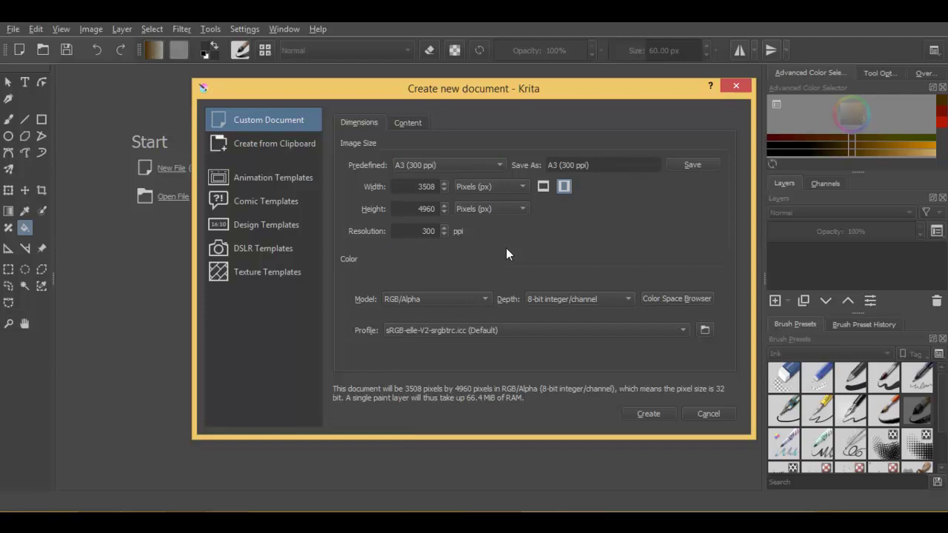
{"action": "left_click", "coordinate": [544, 186]}
{"action": "left_click", "coordinate": [561, 188]}
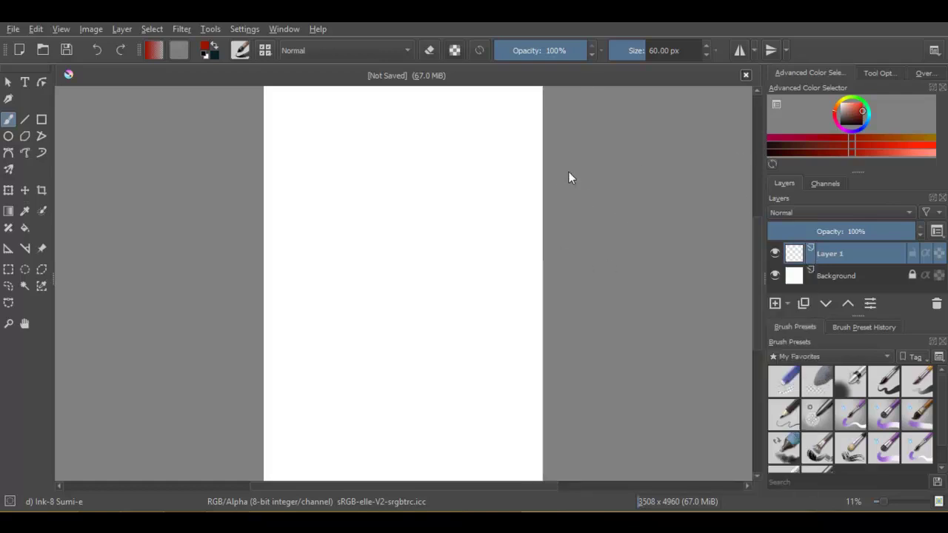
Step: Narrow the toolbox to two columns and the right dock, and enlarge the Layers and colour panels
{"action": "left_click", "coordinate": [932, 50]}
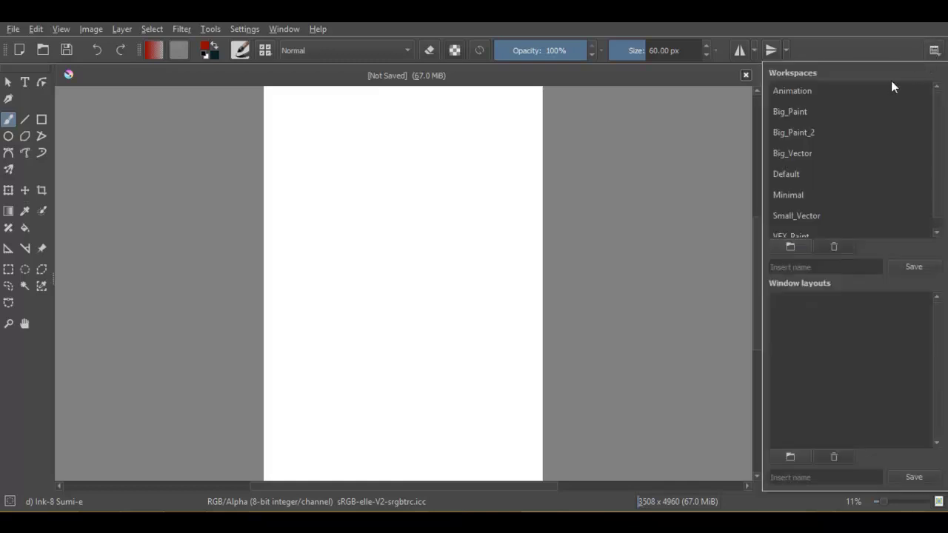
{"action": "left_click", "coordinate": [815, 57]}
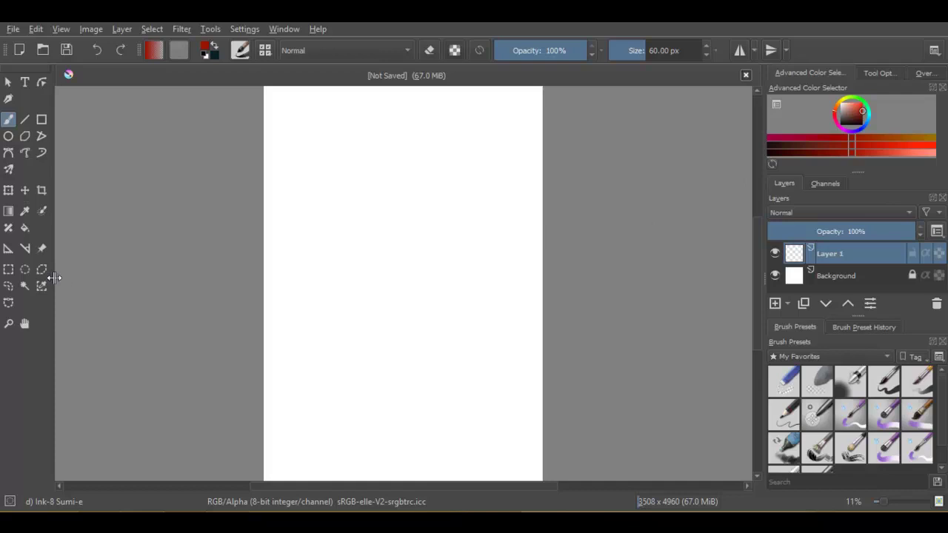
{"action": "left_click_drag", "start_coordinate": [54, 278], "coordinate": [35, 276]}
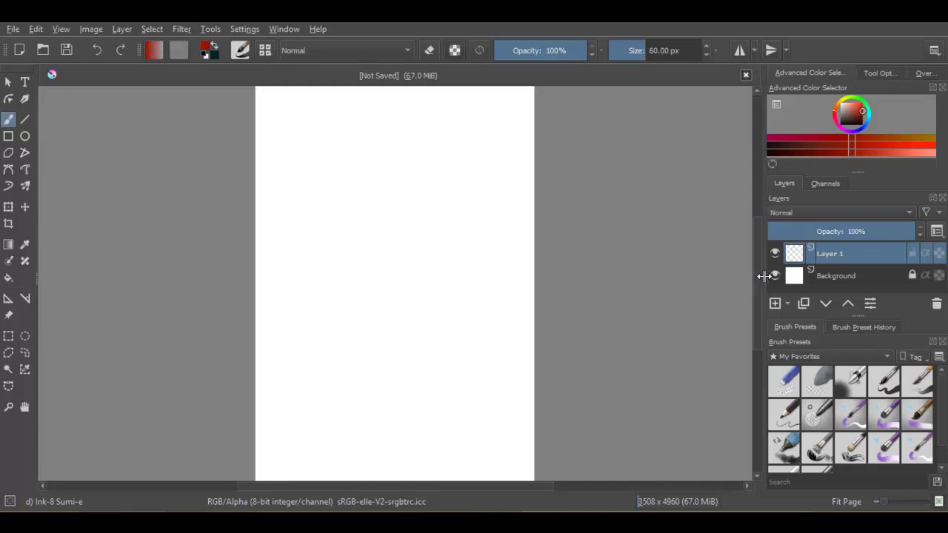
{"action": "left_click_drag", "start_coordinate": [762, 276], "coordinate": [790, 276]}
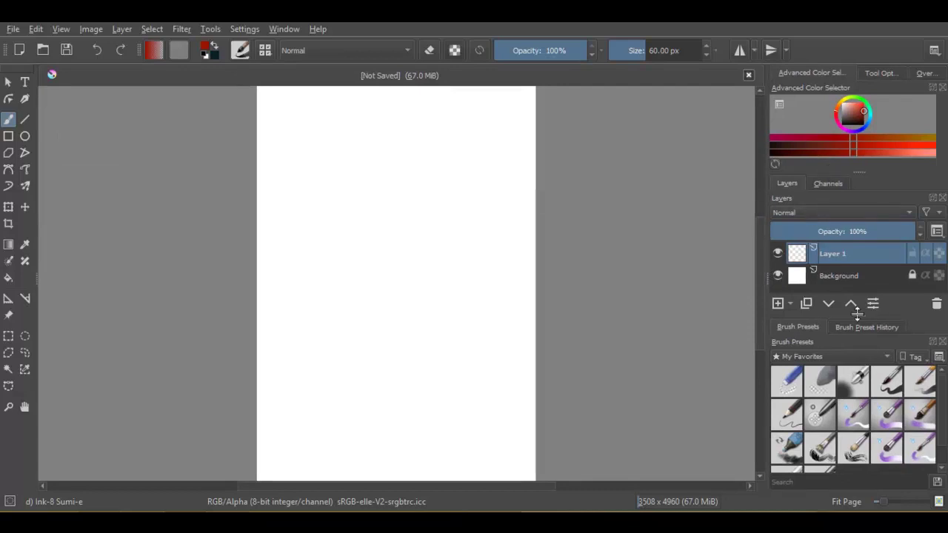
{"action": "left_click_drag", "start_coordinate": [859, 316], "coordinate": [857, 356]}
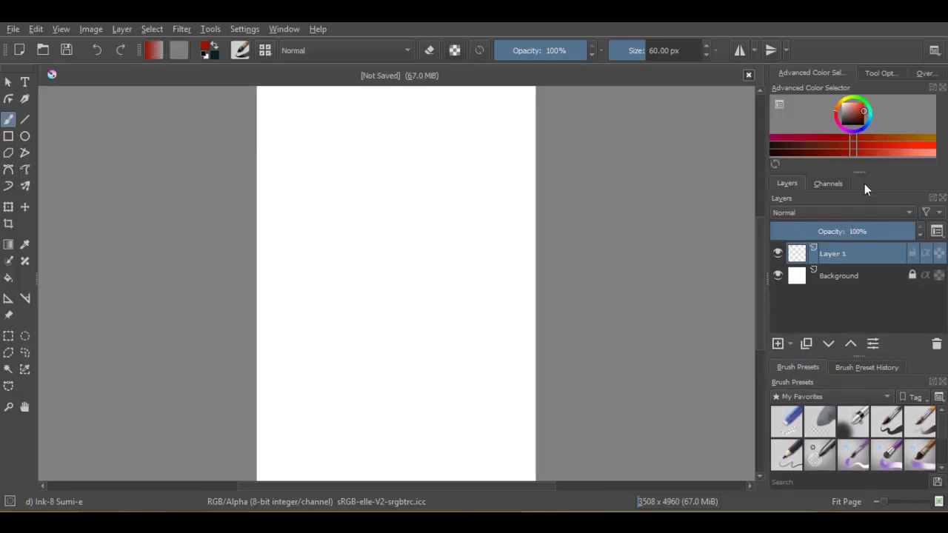
{"action": "left_click_drag", "start_coordinate": [859, 171], "coordinate": [858, 194]}
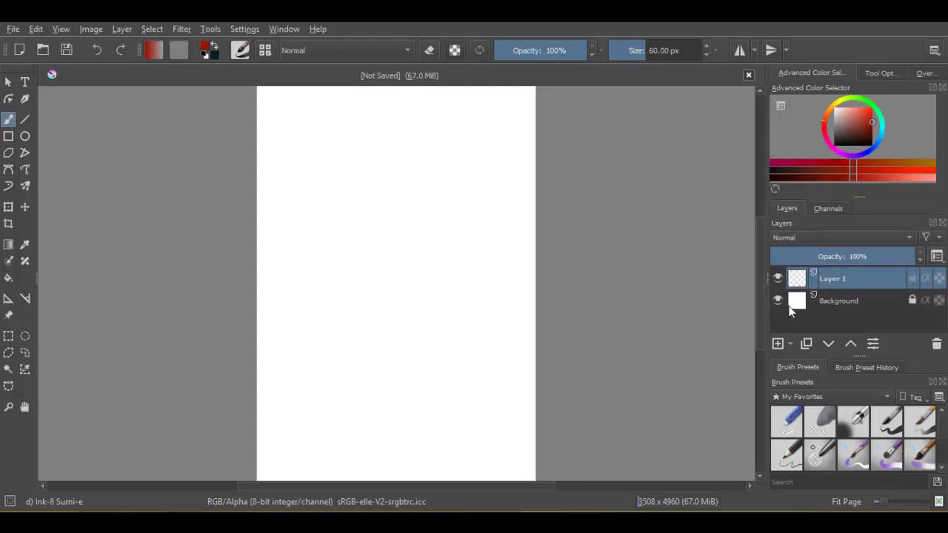
Step: Float the Overview panel as a narrower, taller window left of the canvas, restoring the colour wheel
{"action": "left_click", "coordinate": [926, 74]}
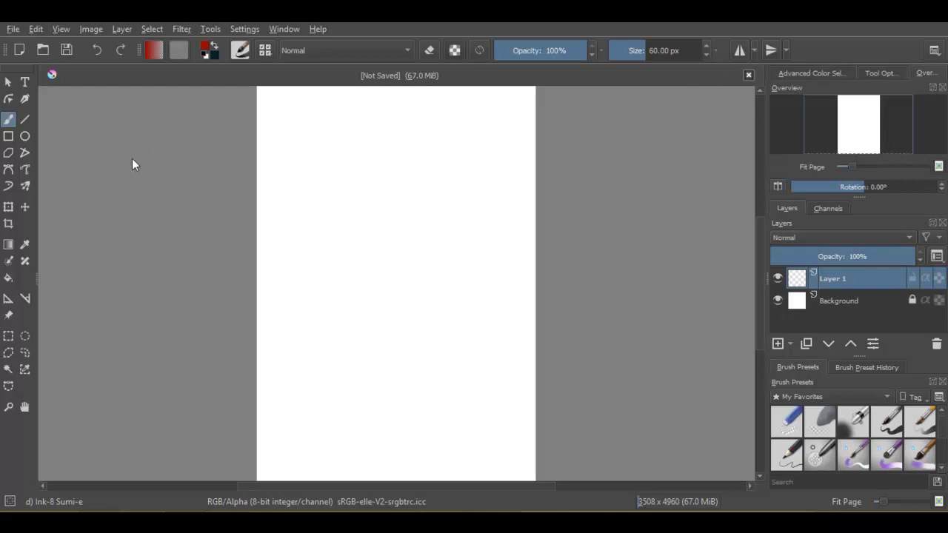
{"action": "left_click", "coordinate": [932, 88]}
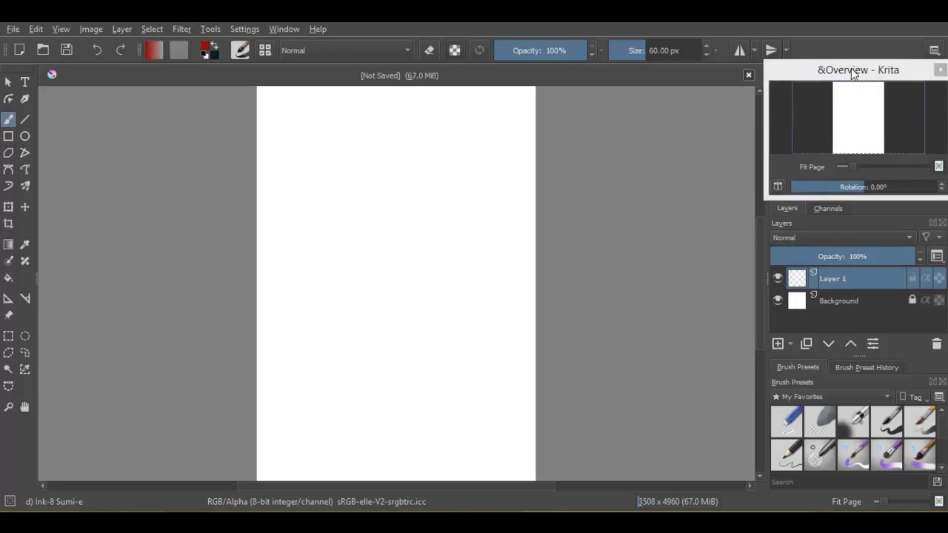
{"action": "mouse_move", "coordinate": [820, 74]}
{"action": "left_mouse_down"}
{"action": "mouse_move", "coordinate": [449, 169]}
{"action": "mouse_move", "coordinate": [140, 140]}
{"action": "left_mouse_up"}
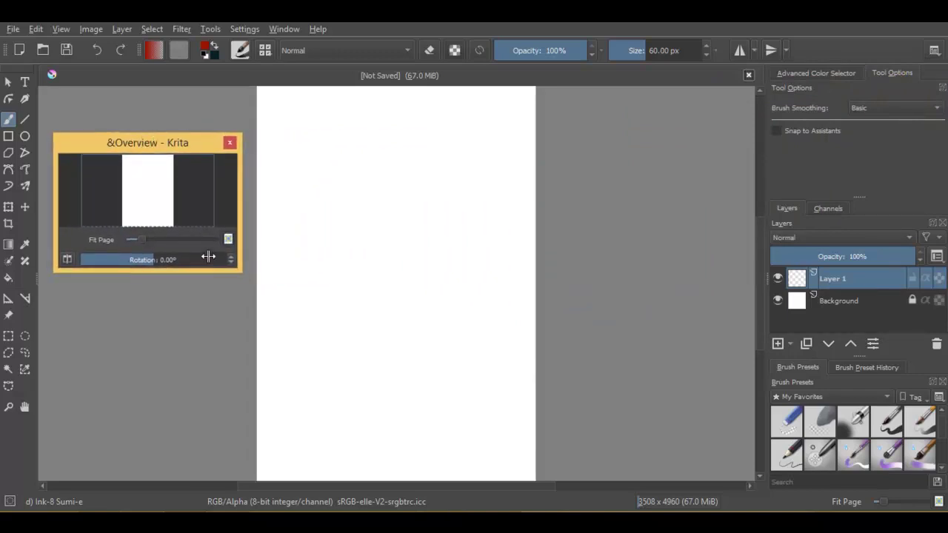
{"action": "left_click_drag", "start_coordinate": [239, 187], "coordinate": [197, 191]}
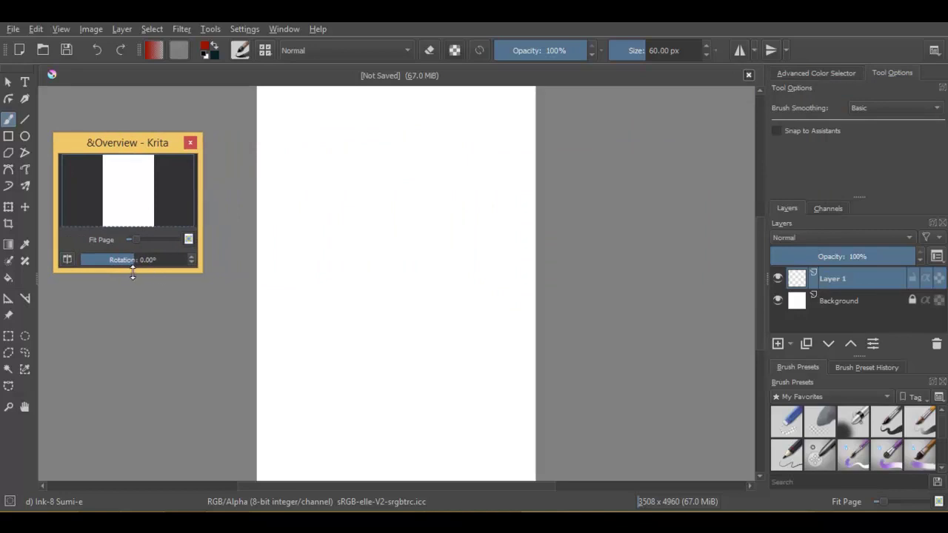
{"action": "left_click_drag", "start_coordinate": [131, 272], "coordinate": [135, 299]}
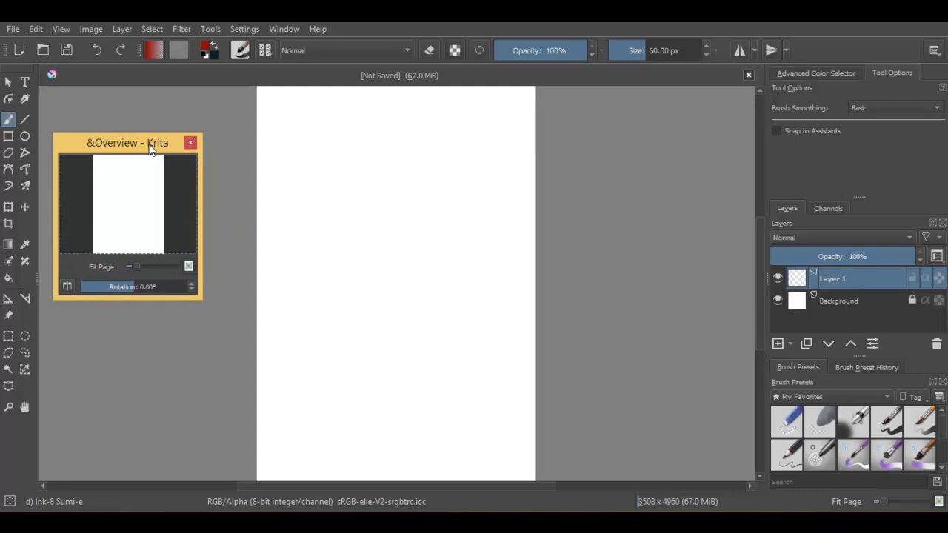
{"action": "left_click", "coordinate": [821, 73]}
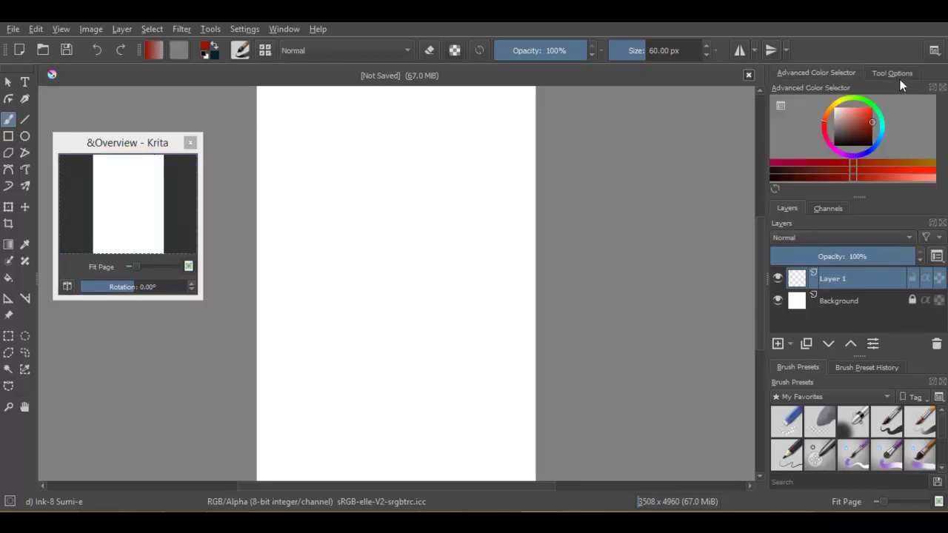
Step: Add the Specific Color Selector docker with RGB sliders, then return to the Advanced Color Selector
{"action": "left_click", "coordinate": [245, 29]}
{"action": "mouse_move", "coordinate": [261, 127]}
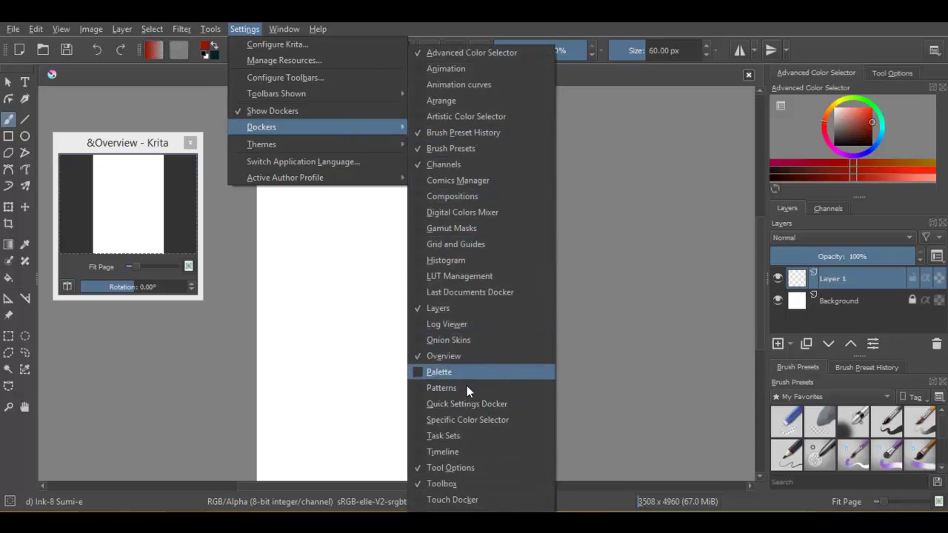
{"action": "left_click", "coordinate": [498, 419]}
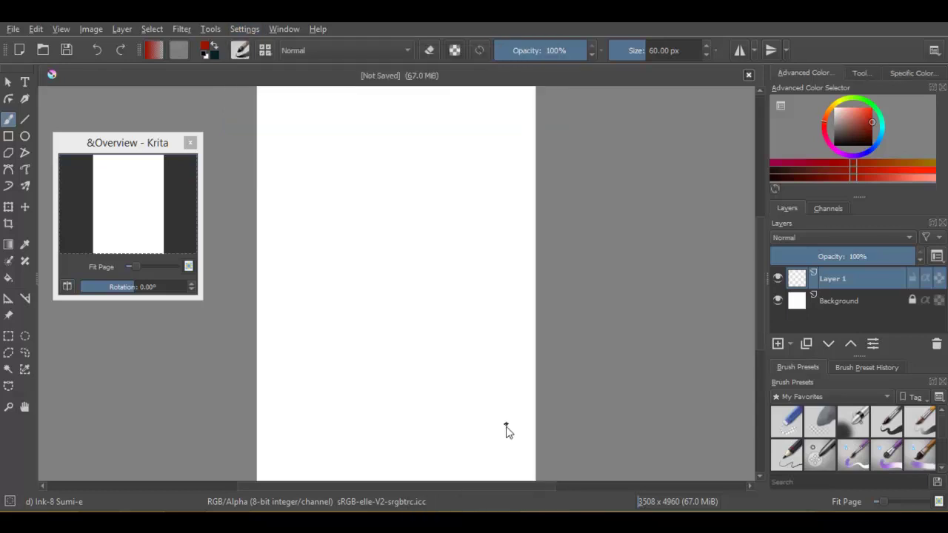
{"action": "left_click", "coordinate": [914, 74]}
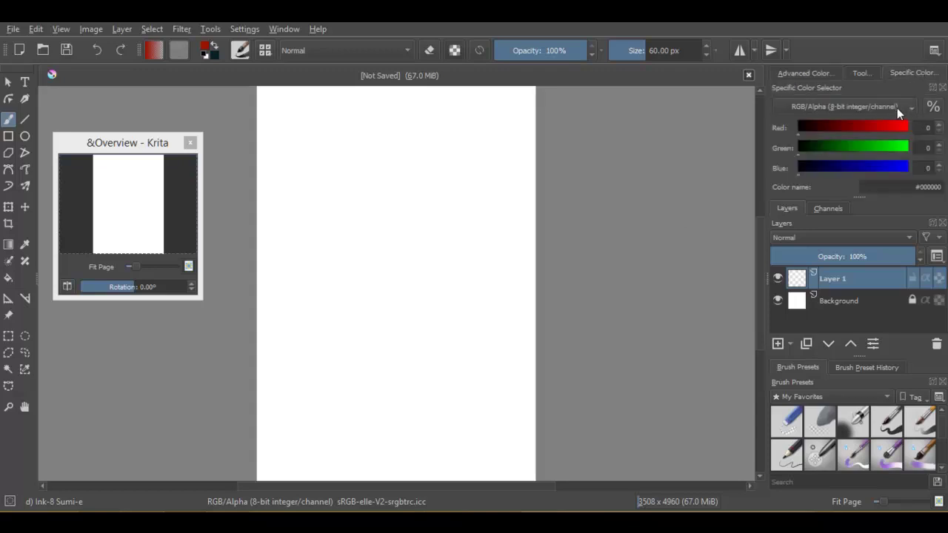
{"action": "left_click", "coordinate": [808, 73]}
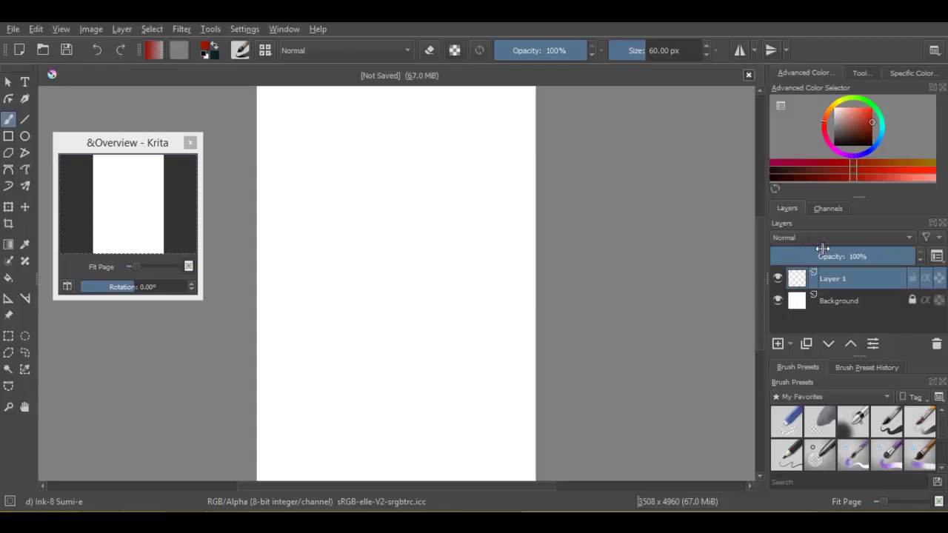
{"action": "left_click", "coordinate": [842, 308]}
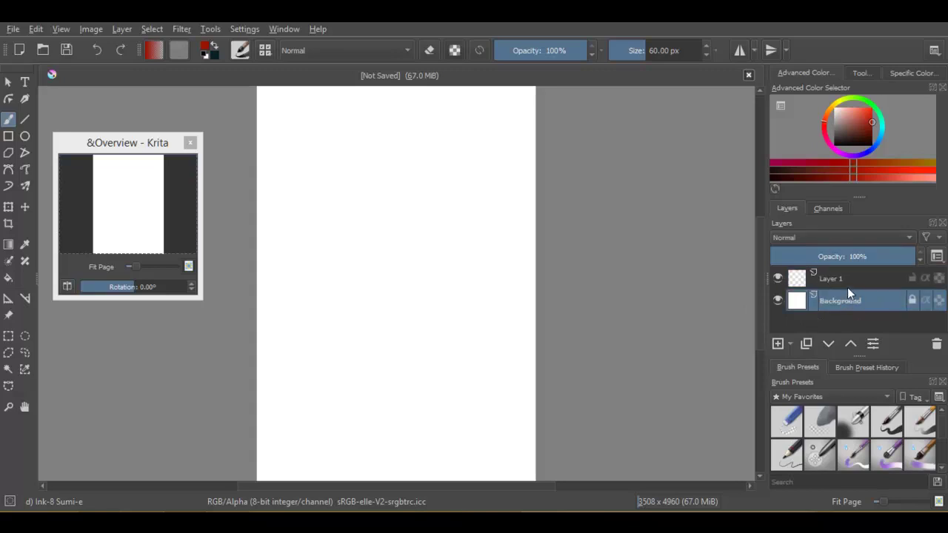
{"action": "left_click", "coordinate": [834, 283]}
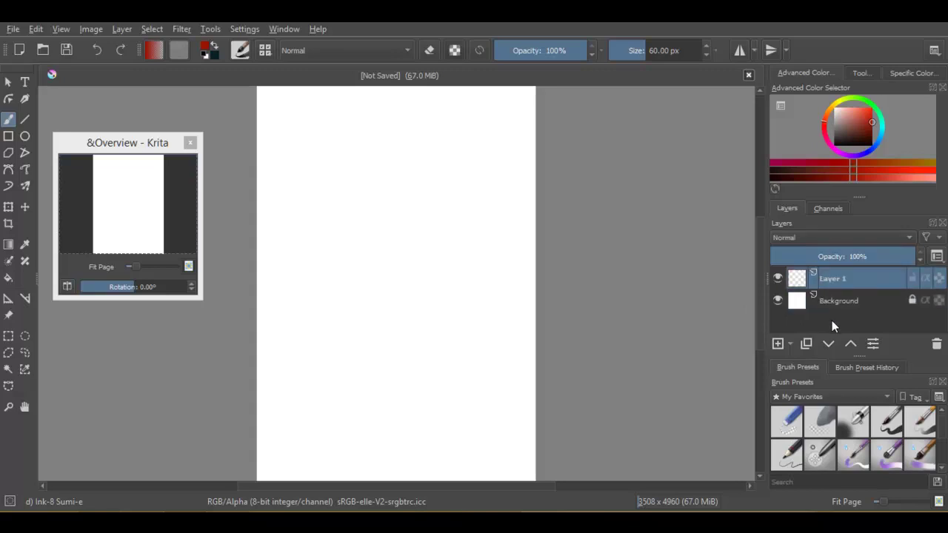
{"action": "left_click", "coordinate": [856, 310]}
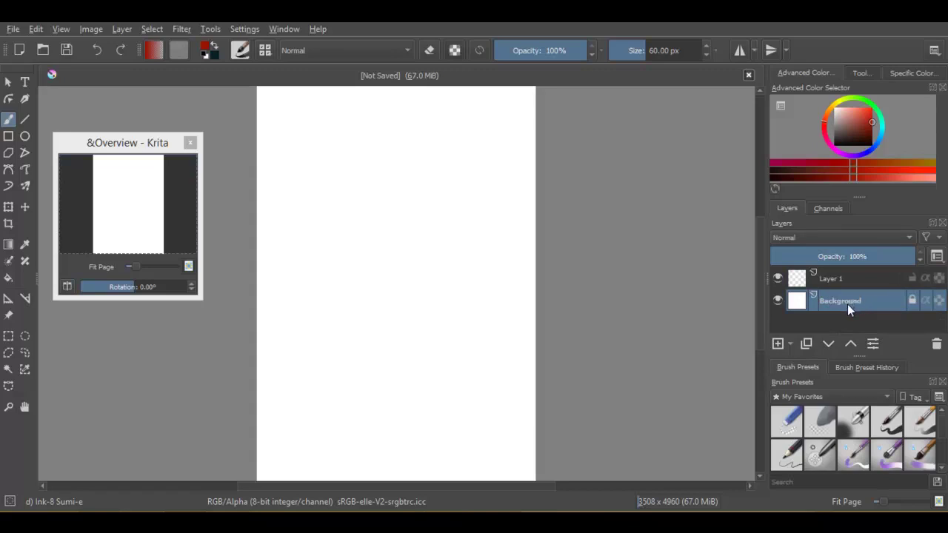
{"action": "key", "text": "slash"}
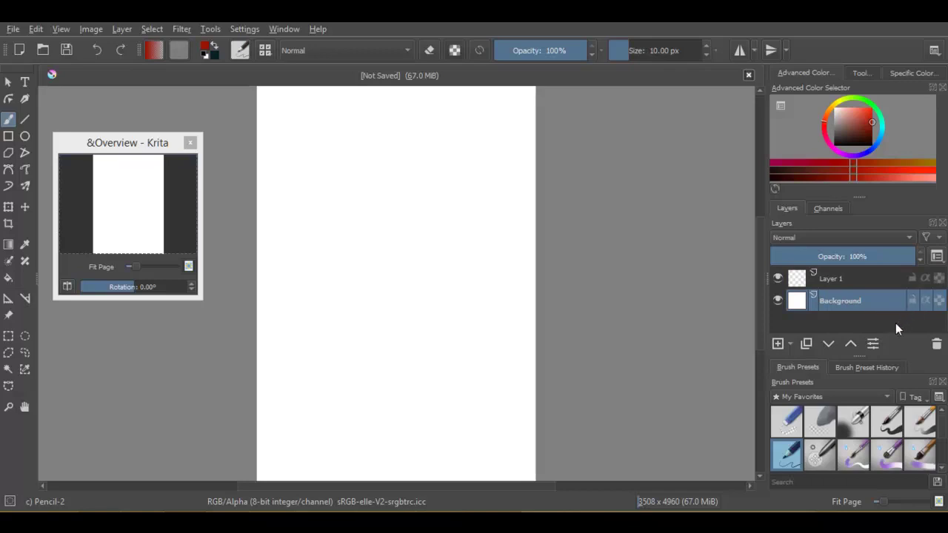
{"action": "mouse_move", "coordinate": [449, 224]}
{"action": "left_mouse_down"}
{"action": "mouse_move", "coordinate": [457, 265]}
{"action": "mouse_move", "coordinate": [430, 259]}
{"action": "left_mouse_up"}
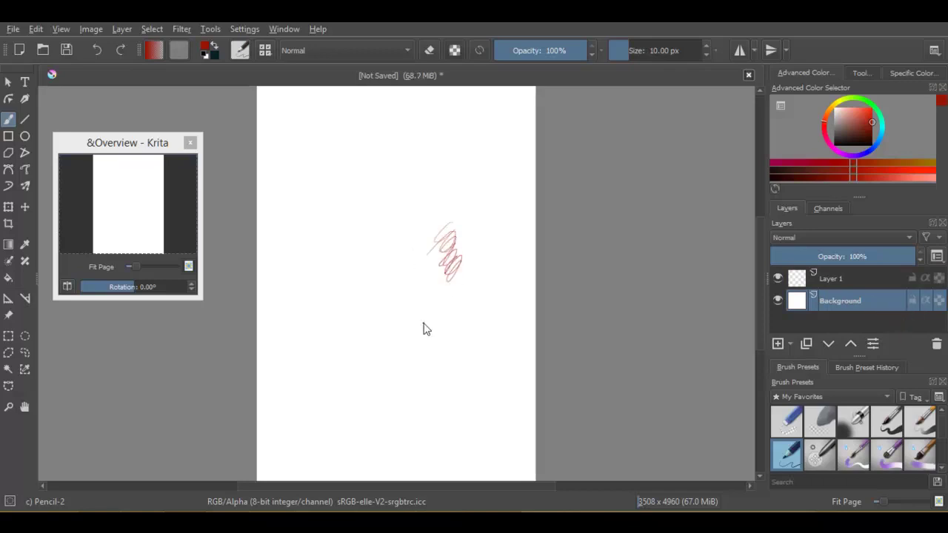
{"action": "left_click", "coordinate": [820, 423]}
{"action": "left_click_drag", "start_coordinate": [652, 51], "coordinate": [706, 70]}
{"action": "left_click_drag", "start_coordinate": [452, 222], "coordinate": [460, 238]}
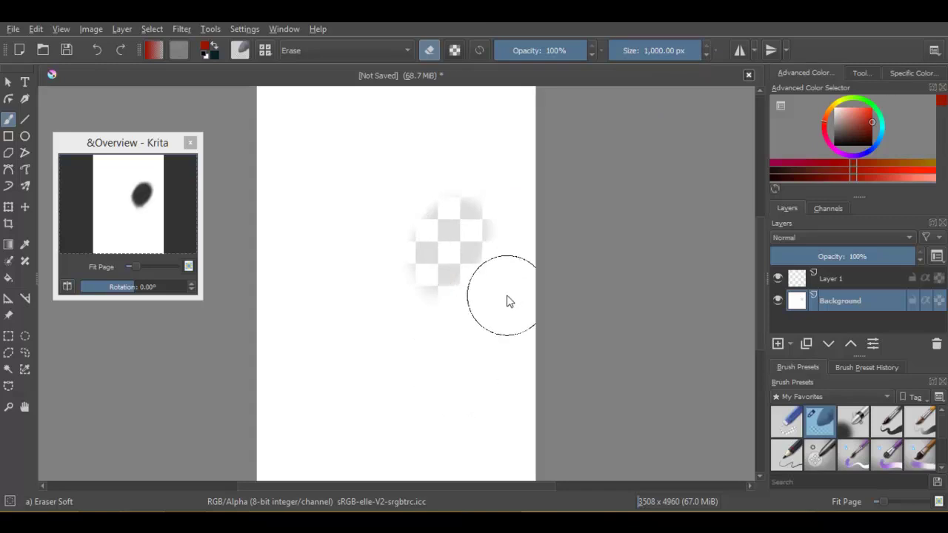
{"action": "key", "text": "ctrl+z"}
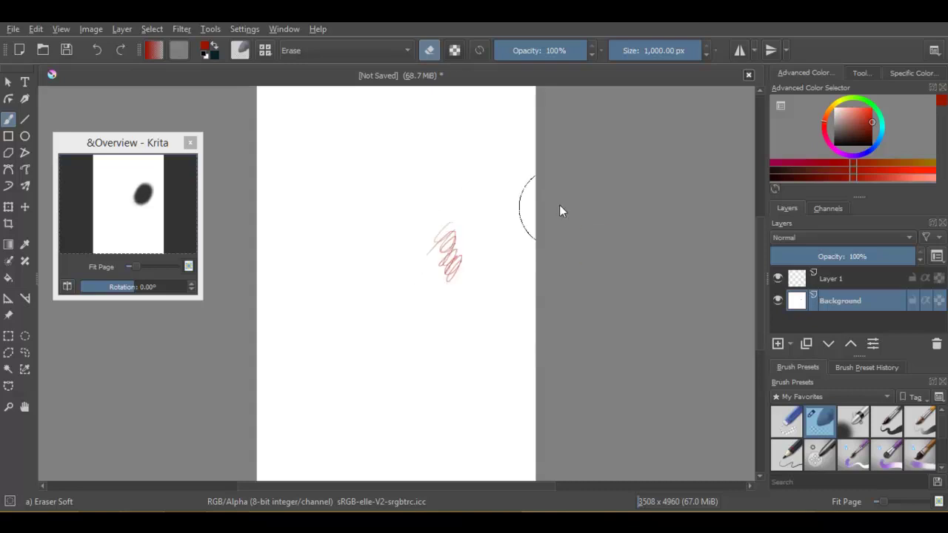
{"action": "key", "text": "ctrl+z"}
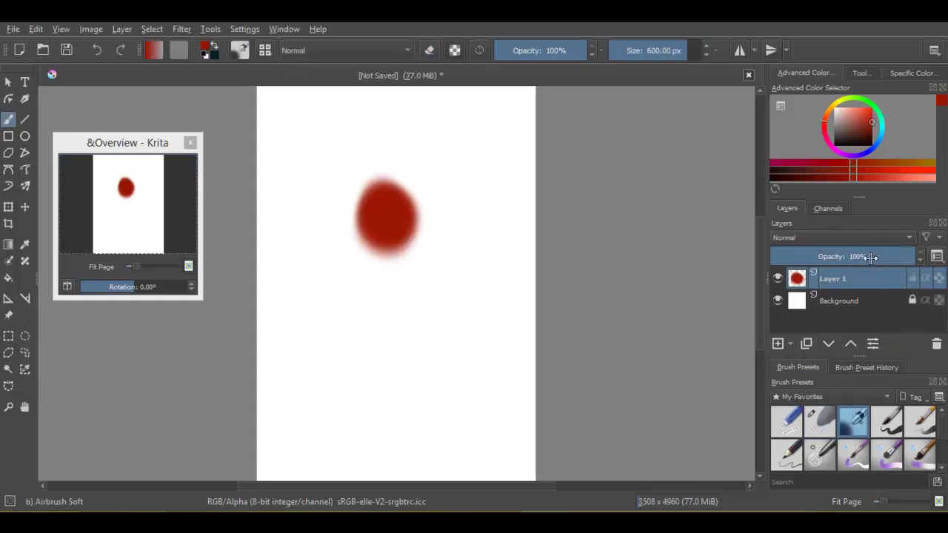
Step: Set Layer 1's opacity to 39% and bring up the brush preset tag list
{"action": "left_click", "coordinate": [852, 256]}
{"action": "type", "text": "39"}
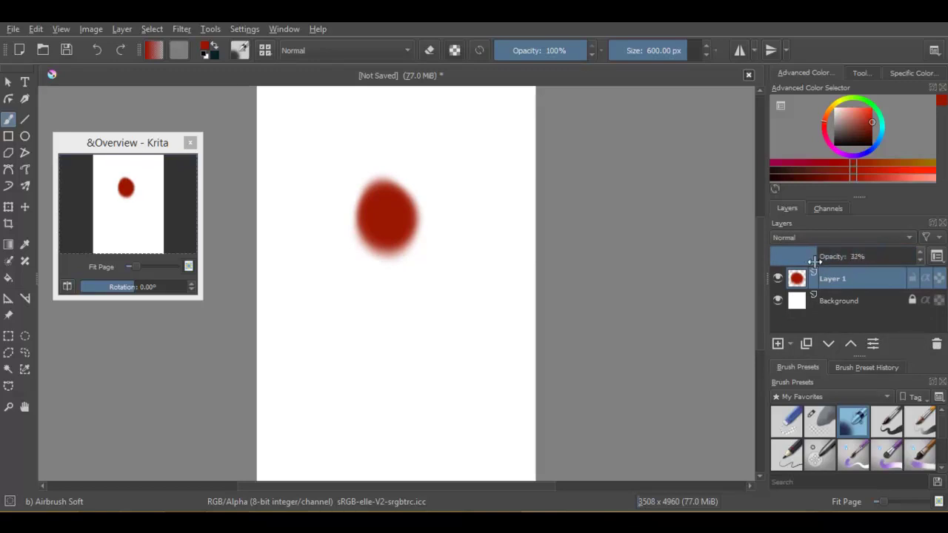
{"action": "key", "text": "Return"}
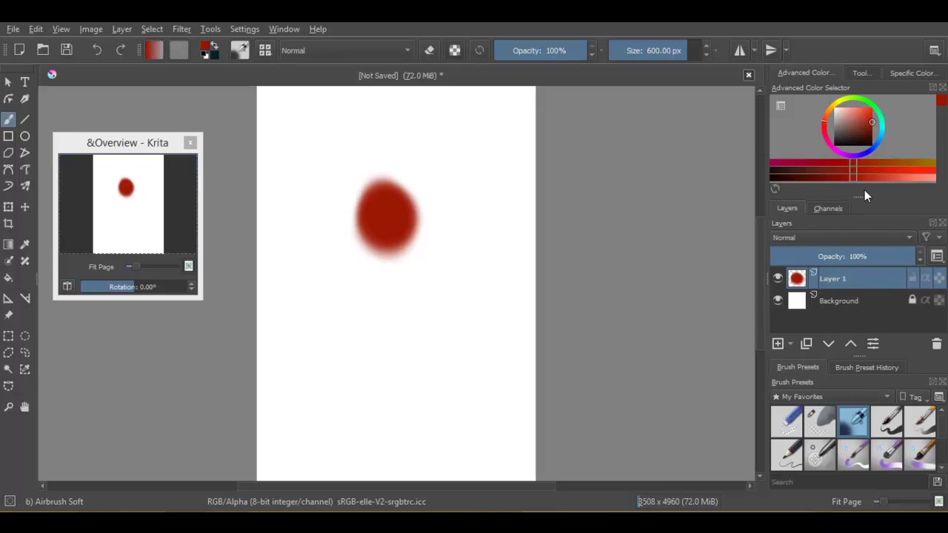
{"action": "left_click", "coordinate": [889, 397]}
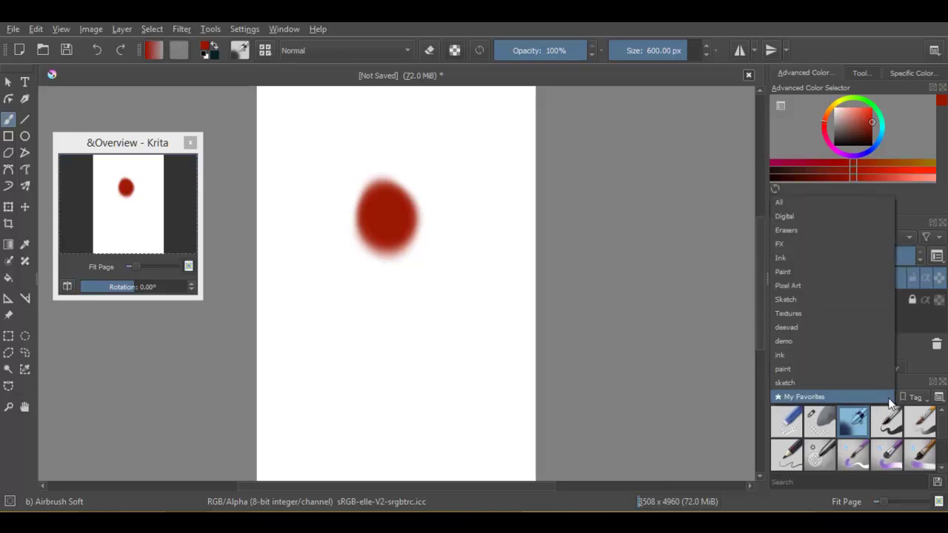
Step: Show all brush presets and select the deevad 2c flat - soft brush
{"action": "left_click", "coordinate": [828, 205]}
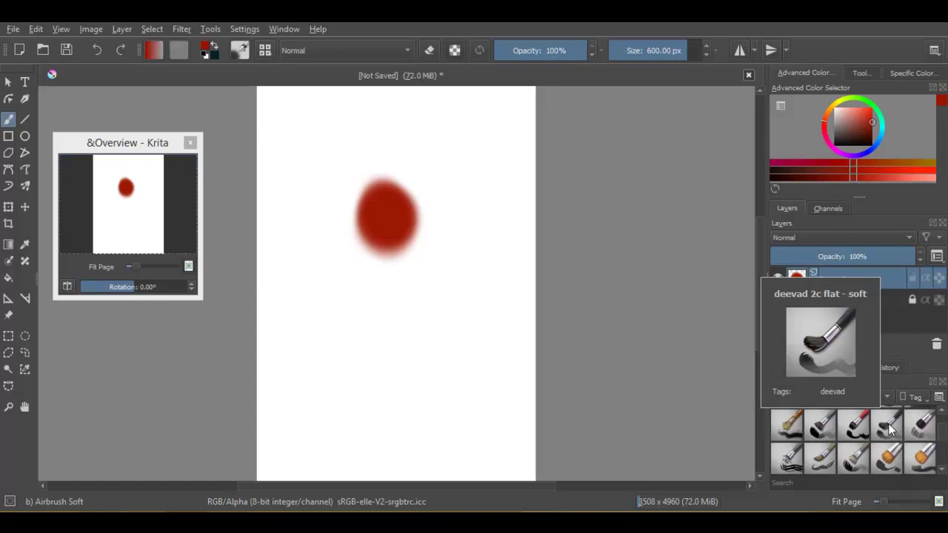
{"action": "left_click", "coordinate": [890, 428]}
{"action": "right_click", "coordinate": [890, 428]}
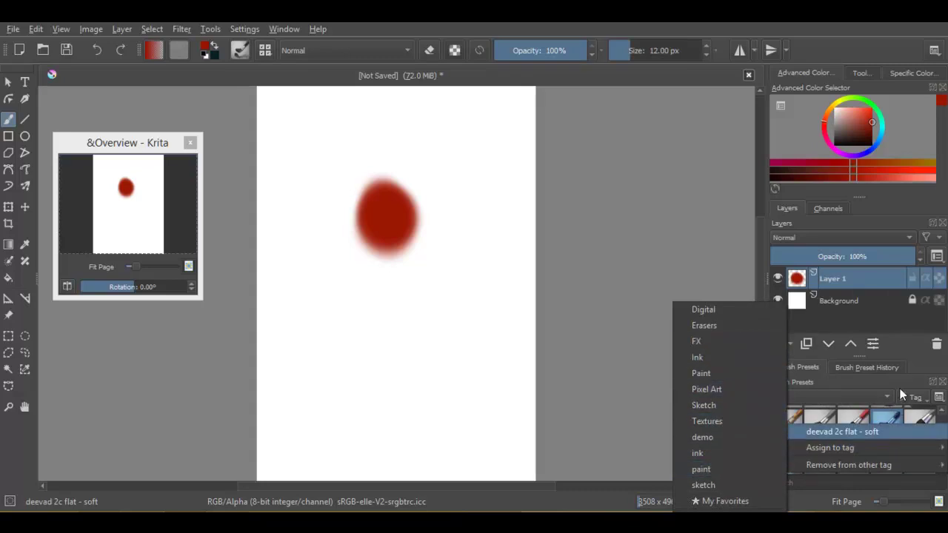
{"action": "key", "text": "Escape"}
{"action": "key", "text": "Escape"}
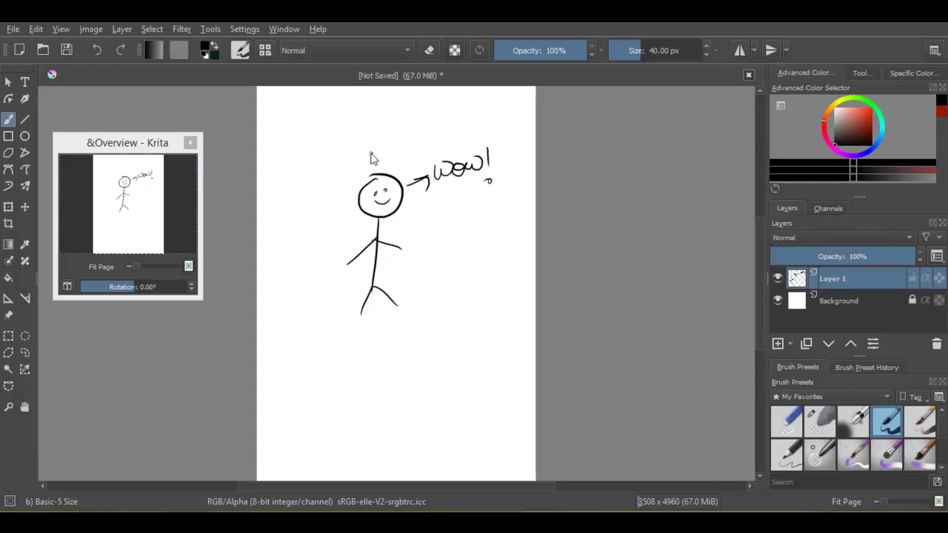
Step: Move the stick figure slightly lower on the page and add a new empty layer
{"action": "key", "text": "t"}
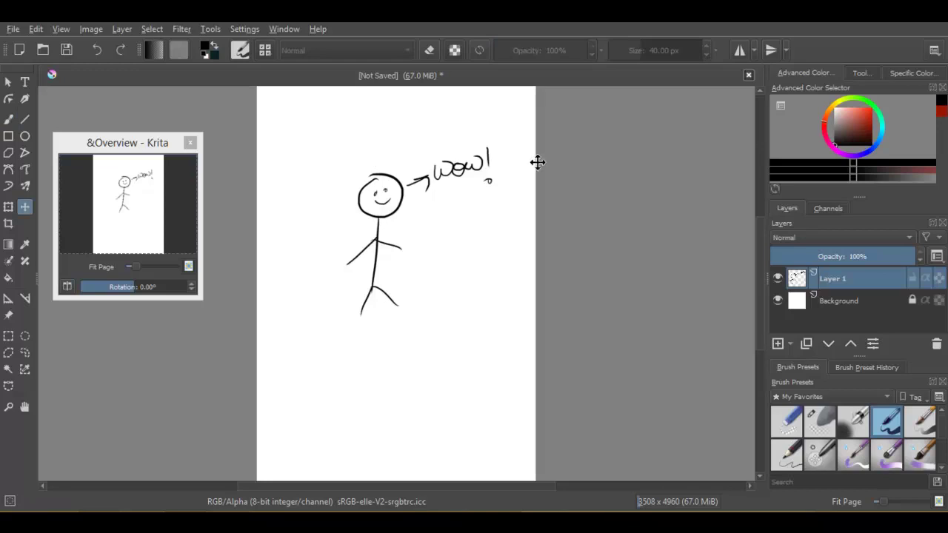
{"action": "mouse_move", "coordinate": [399, 198]}
{"action": "left_mouse_down"}
{"action": "mouse_move", "coordinate": [412, 201]}
{"action": "mouse_move", "coordinate": [398, 210]}
{"action": "left_mouse_up"}
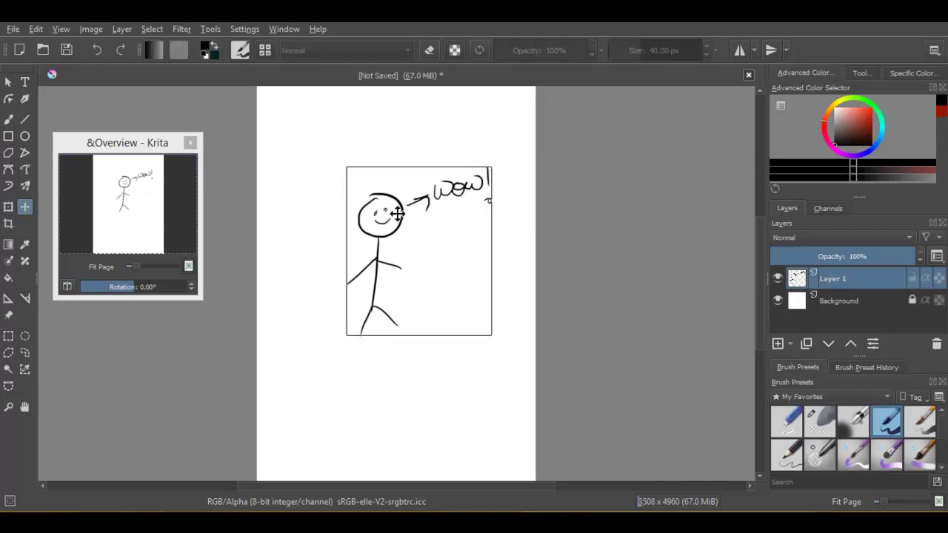
{"action": "left_click", "coordinate": [777, 344]}
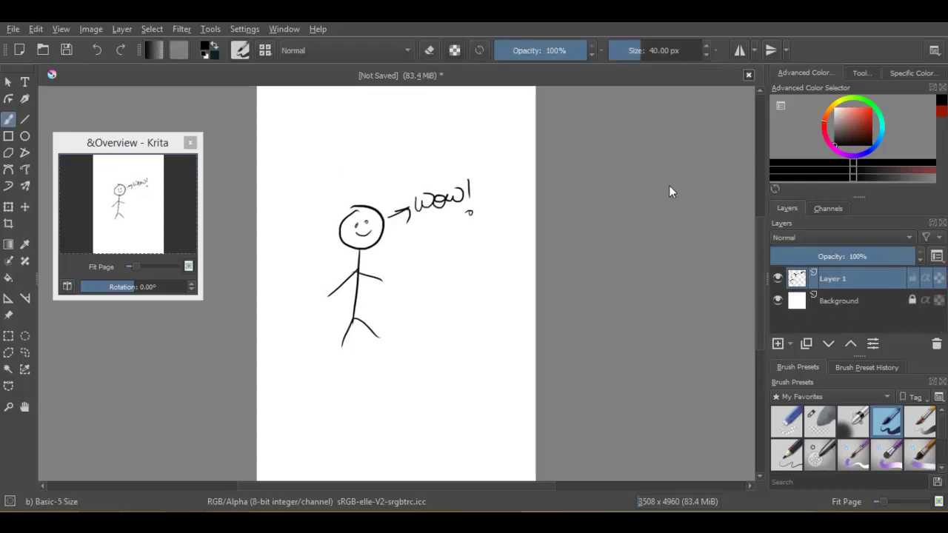
Step: Transform the stick figure, stretching its top-left corner slightly outward, and apply it
{"action": "key", "text": "ctrl"}
{"action": "key", "text": "ctrl+t"}
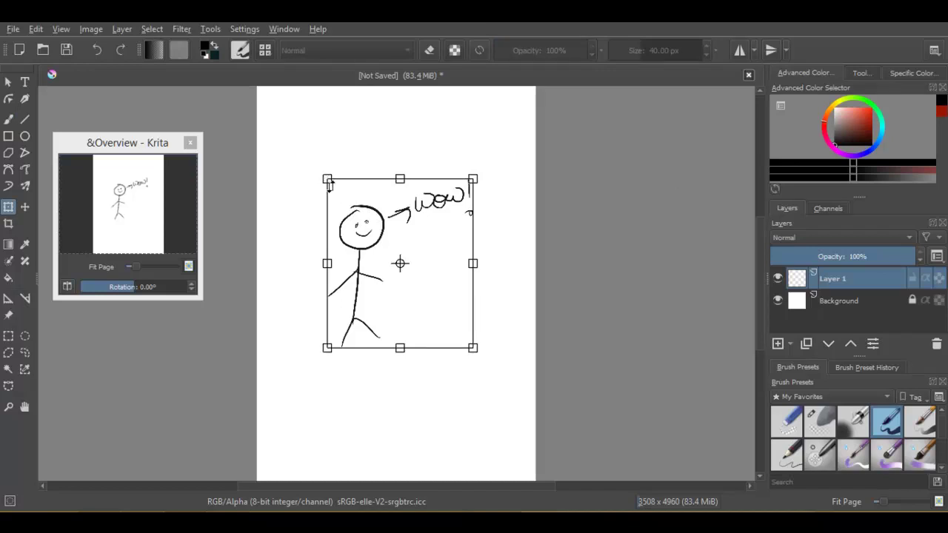
{"action": "mouse_move", "coordinate": [326, 177]}
{"action": "left_mouse_down"}
{"action": "mouse_move", "coordinate": [369, 230]}
{"action": "mouse_move", "coordinate": [325, 183]}
{"action": "left_mouse_up"}
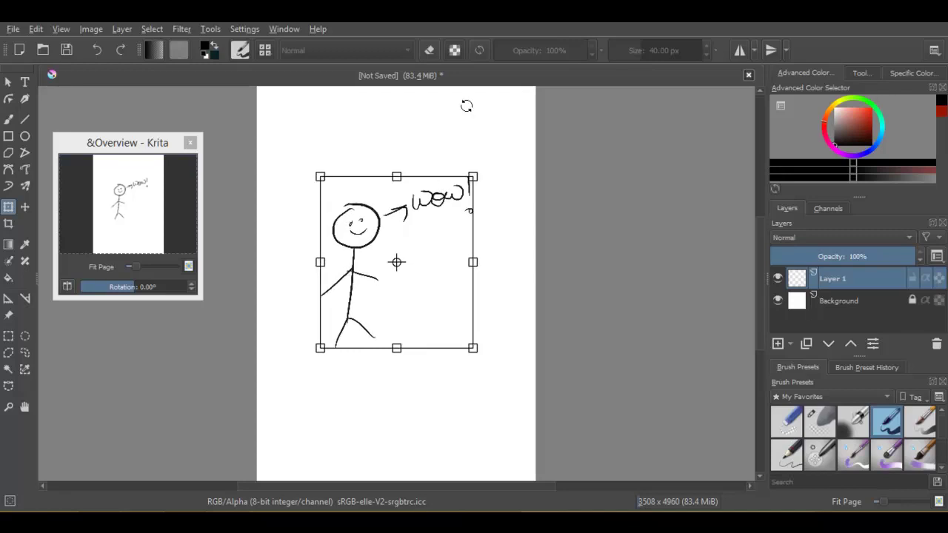
{"action": "key", "text": "Return"}
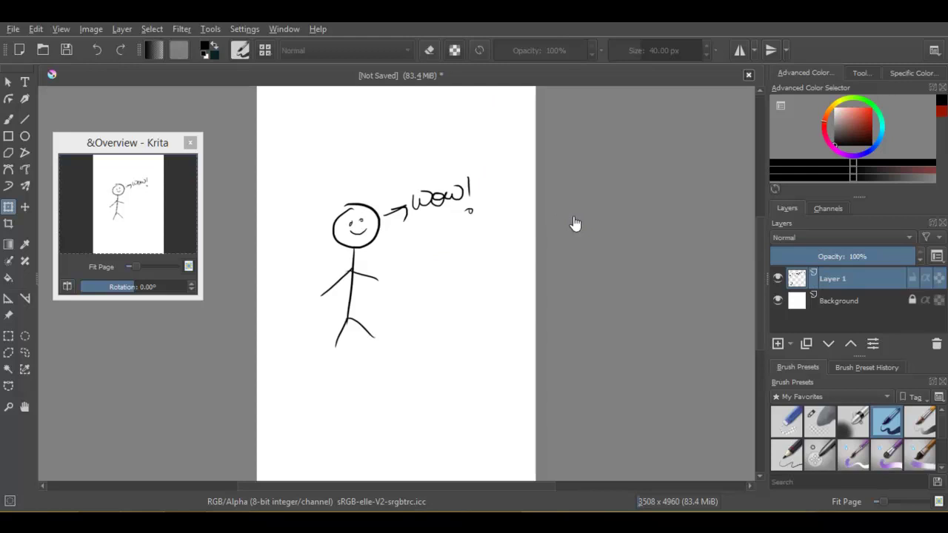
{"action": "key", "text": "b"}
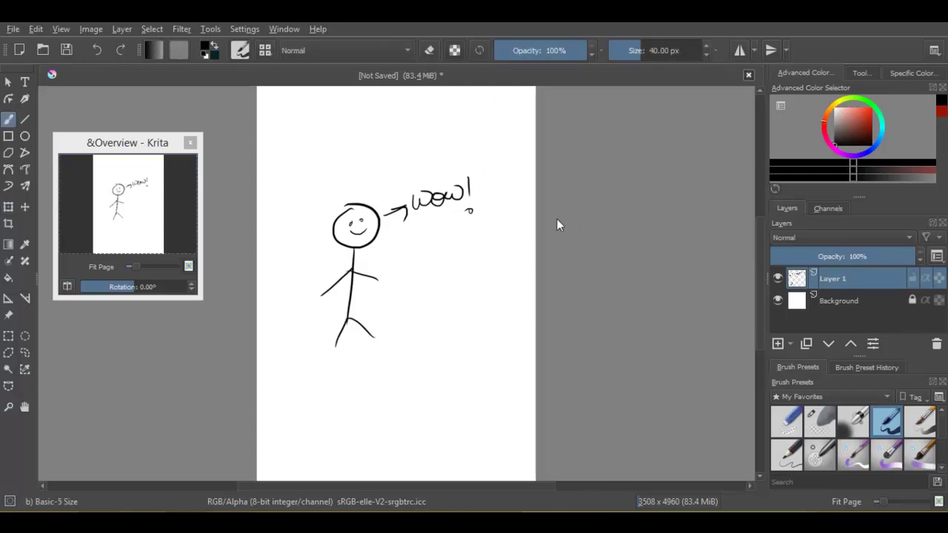
{"action": "scroll", "coordinate": [464, 256], "scroll_direction": "up", "scroll_amount": 1, "text": "ctrl"}
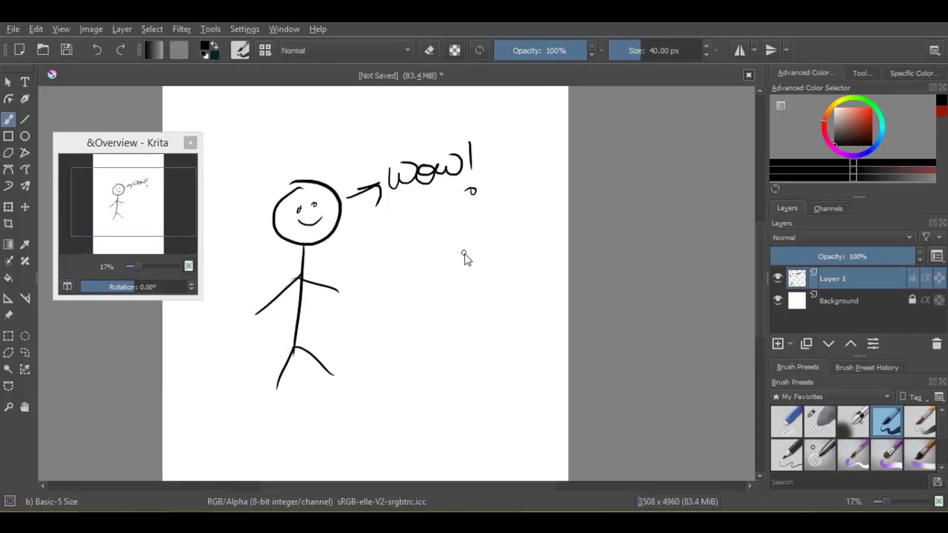
{"action": "scroll", "coordinate": [464, 255], "scroll_direction": "up", "scroll_amount": 1, "text": "ctrl"}
{"action": "scroll", "coordinate": [464, 255], "scroll_direction": "down", "scroll_amount": 2, "text": "ctrl"}
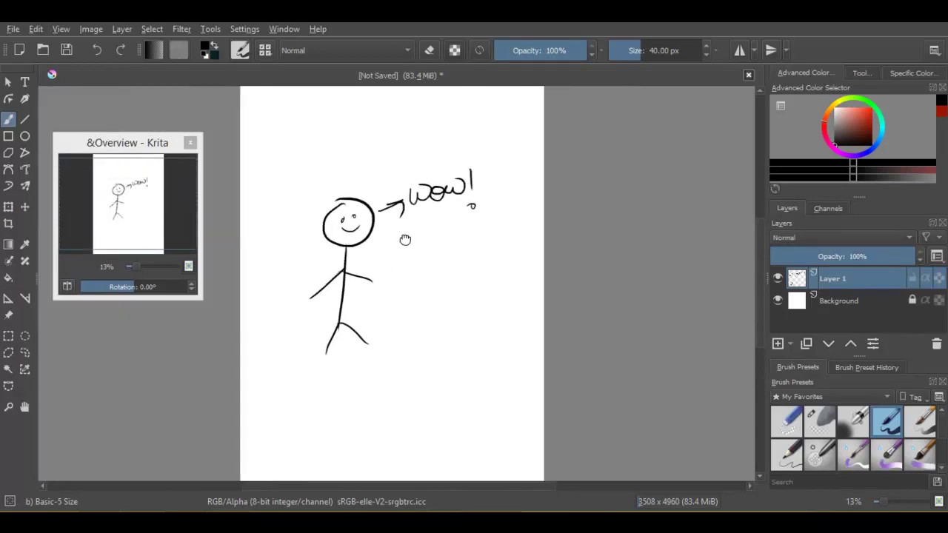
{"action": "mouse_move", "coordinate": [386, 249]}
{"action": "left_mouse_down"}
{"action": "mouse_move", "coordinate": [407, 252]}
{"action": "mouse_move", "coordinate": [445, 233]}
{"action": "mouse_move", "coordinate": [396, 271]}
{"action": "mouse_move", "coordinate": [434, 254]}
{"action": "left_mouse_up"}
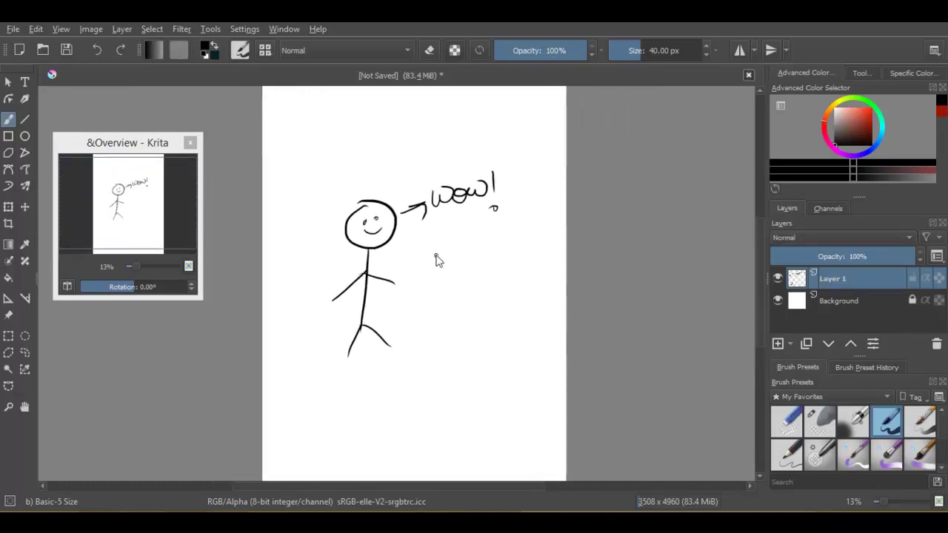
{"action": "key", "text": "4"}
{"action": "key", "text": "4"}
{"action": "key", "text": "4"}
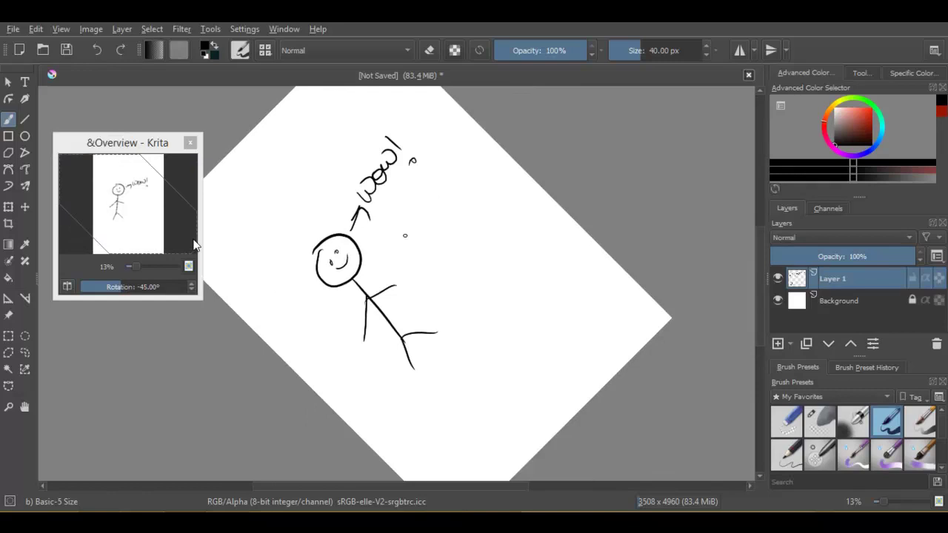
{"action": "key", "text": "5"}
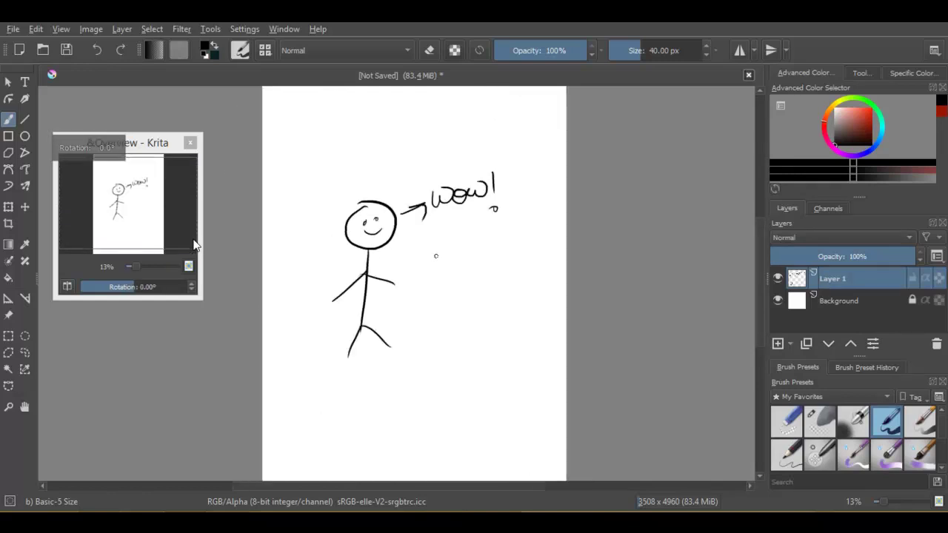
{"action": "key", "text": "6"}
{"action": "key", "text": "6"}
{"action": "key", "text": "6"}
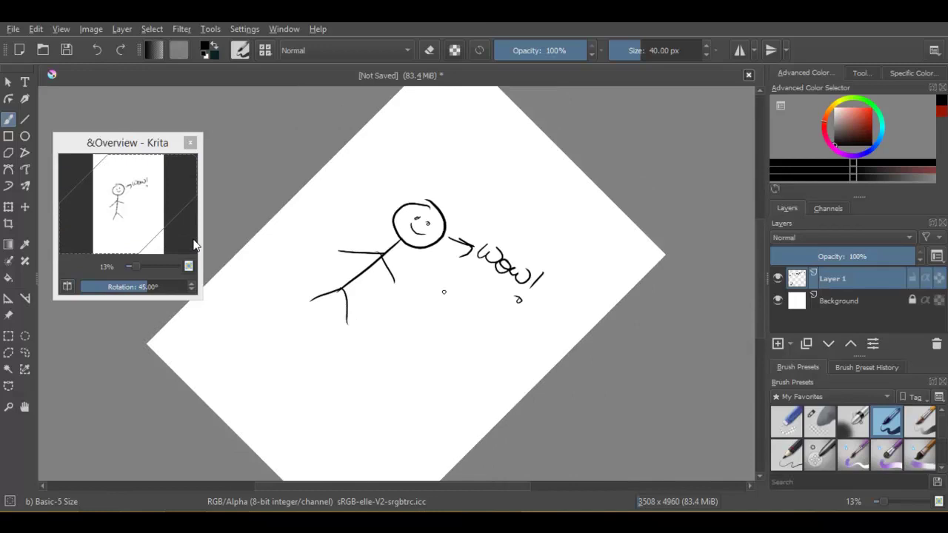
{"action": "key", "text": "5"}
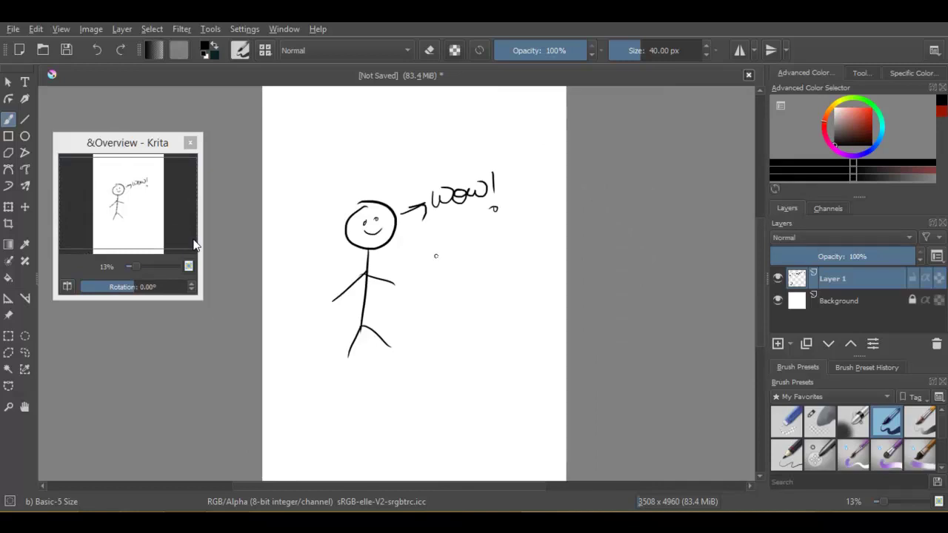
{"action": "key", "text": "m"}
{"action": "key", "text": "m"}
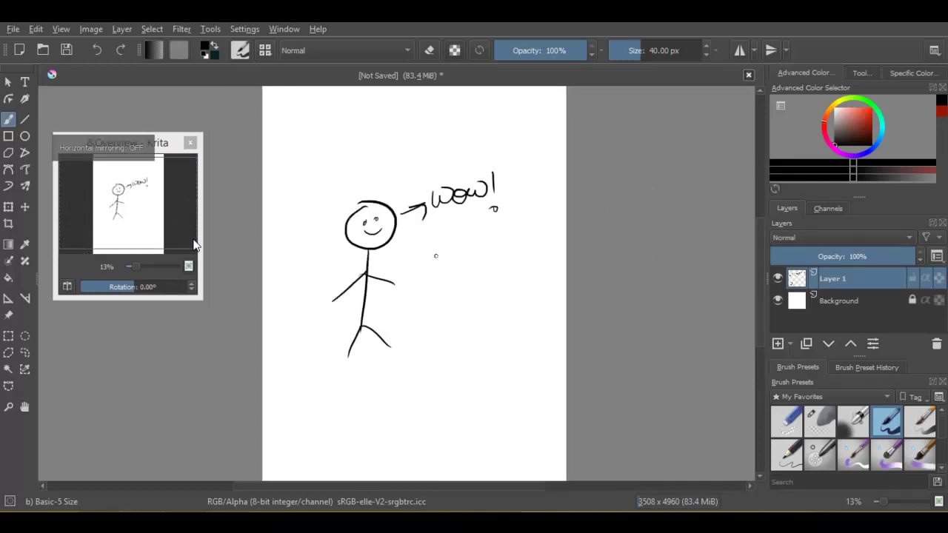
{"action": "key", "text": "m"}
{"action": "key", "text": "m"}
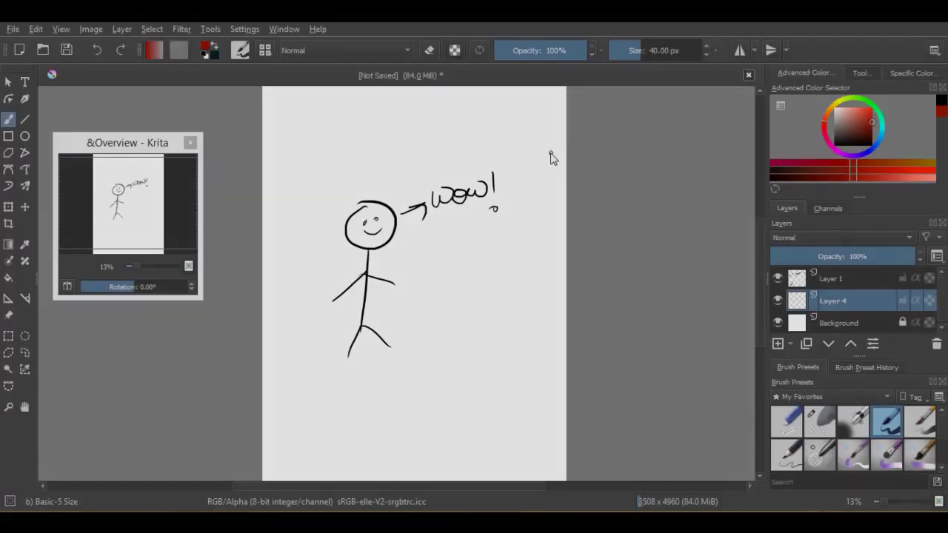
Step: Fill Layer 4 solid red with the Fill tool while the stick figure layer is hidden
{"action": "key", "text": "f"}
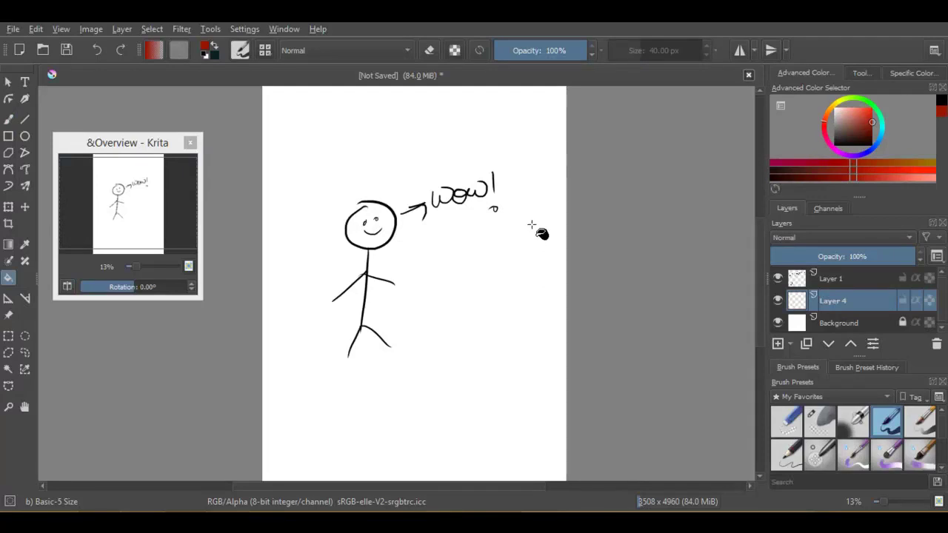
{"action": "left_click", "coordinate": [521, 253]}
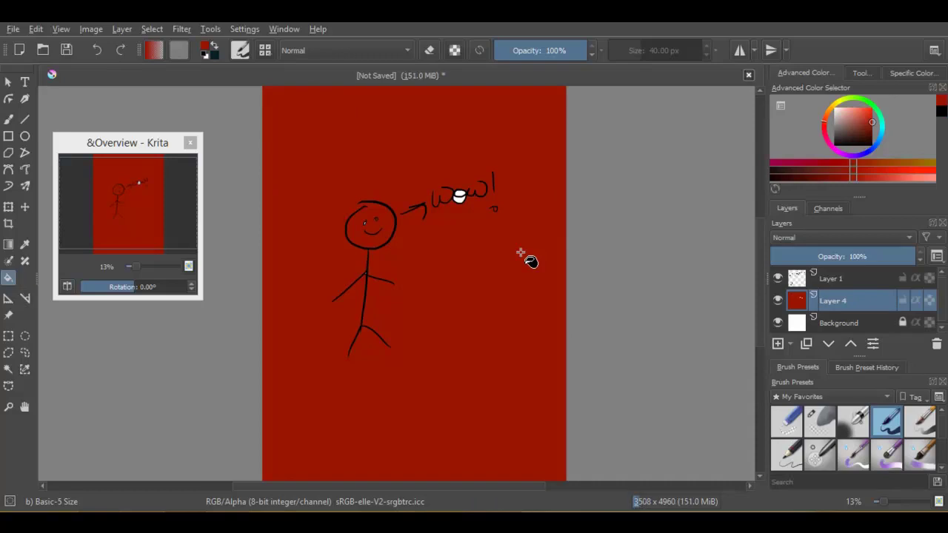
{"action": "key", "text": "ctrl+z"}
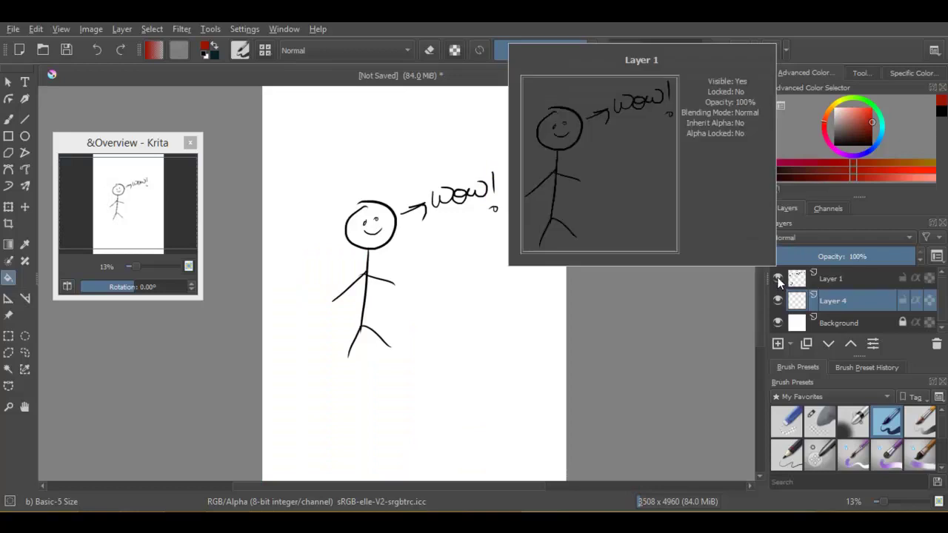
{"action": "left_click", "coordinate": [778, 279]}
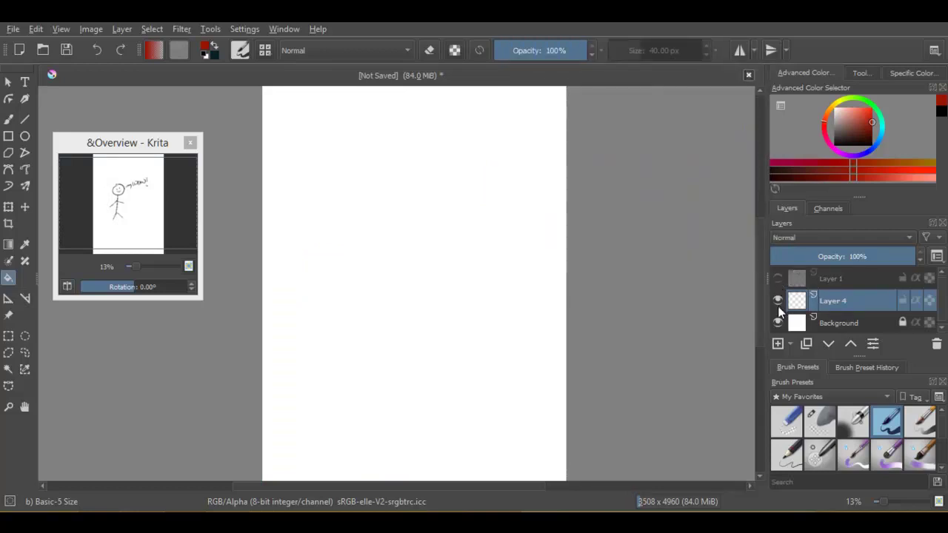
{"action": "left_click", "coordinate": [421, 240]}
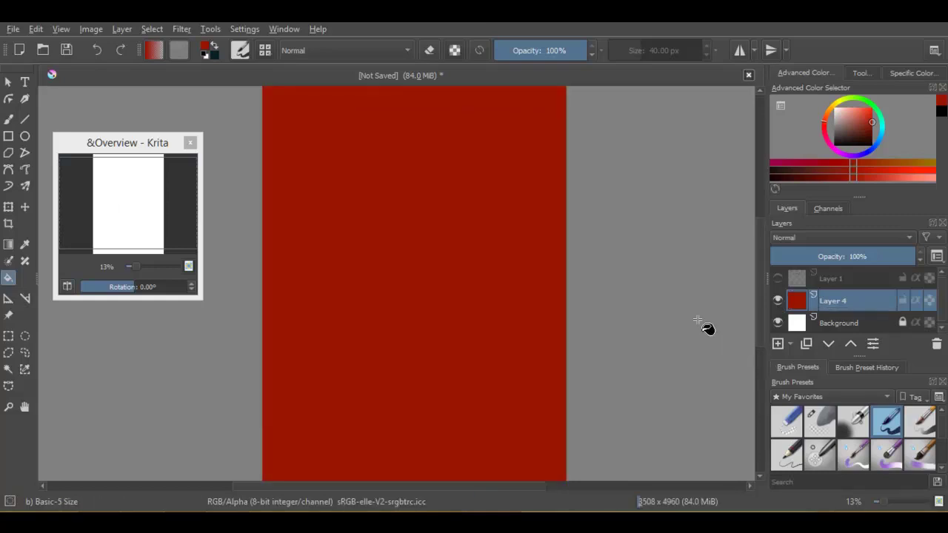
{"action": "left_click", "coordinate": [778, 279]}
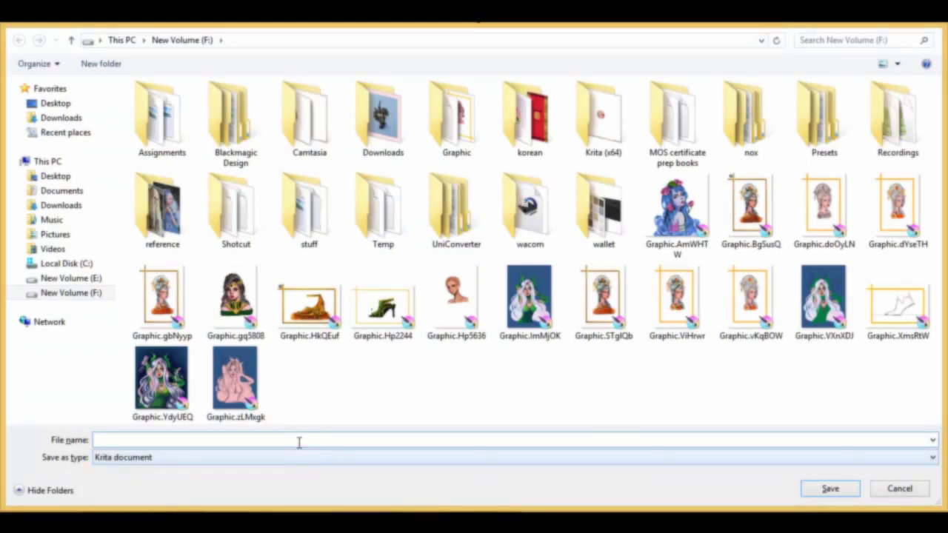
Step: Save the drawing as test.kra and reopen the Save As dialog
{"action": "type", "text": "tes"}
{"action": "type", "text": "t"}
{"action": "left_click", "coordinate": [828, 488]}
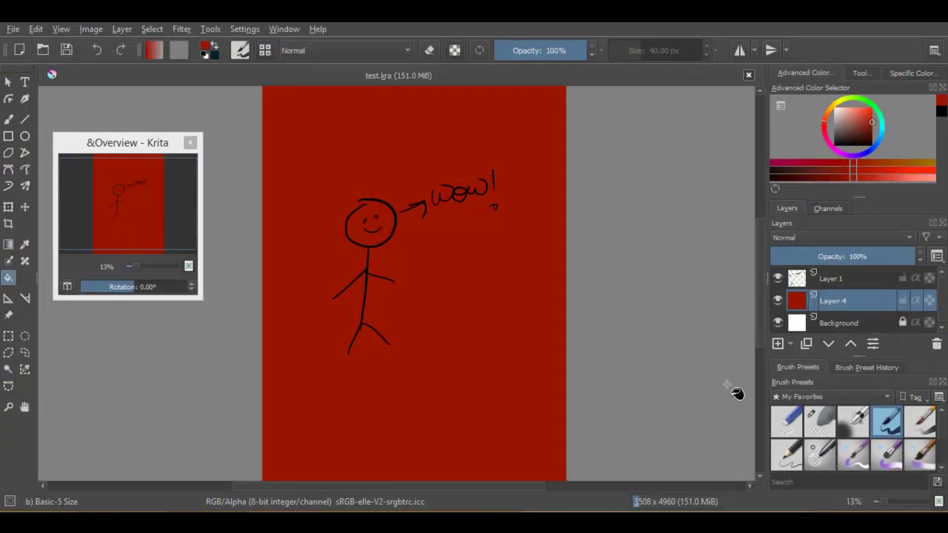
{"action": "key", "text": "ctrl+shift+s"}
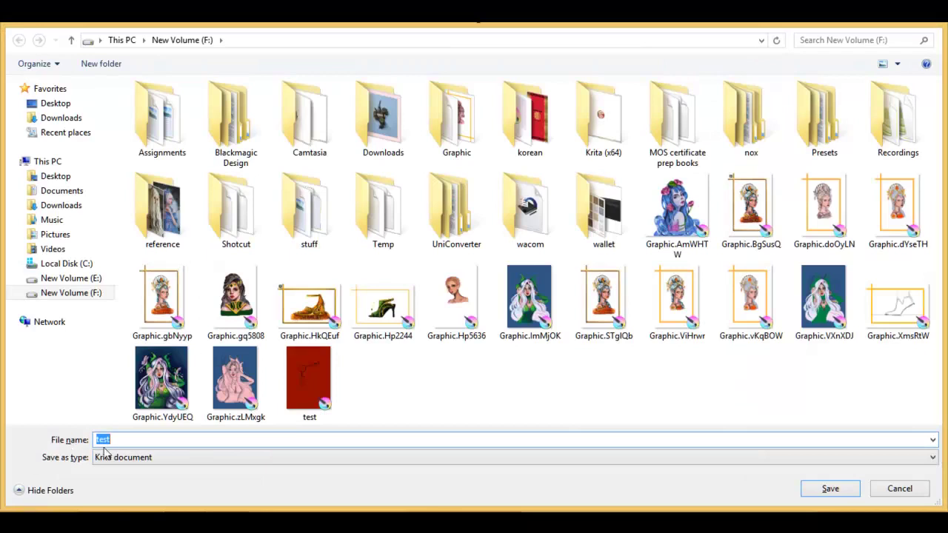
Step: Choose JPEG image as the file type for 'test' and save to reach the JPEG export options
{"action": "left_click", "coordinate": [157, 457]}
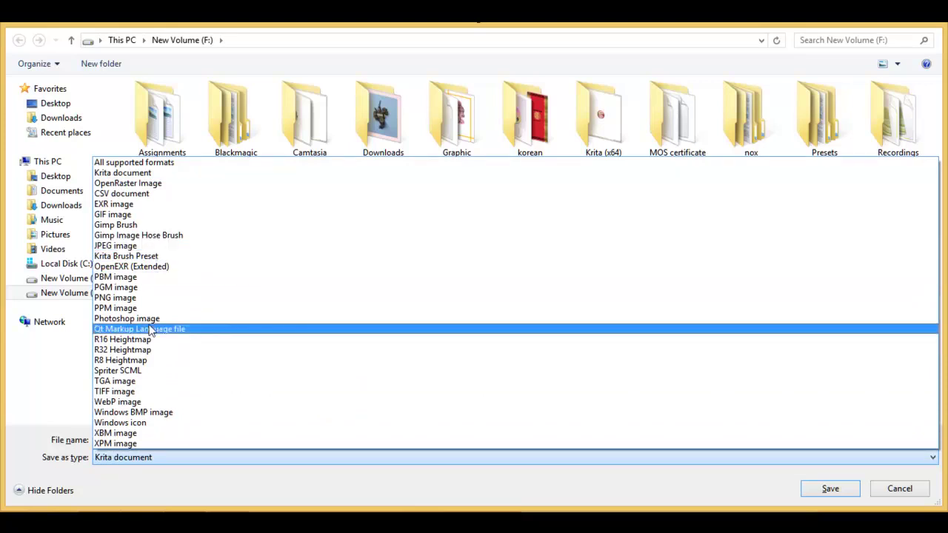
{"action": "left_click", "coordinate": [148, 245]}
{"action": "left_click", "coordinate": [831, 490]}
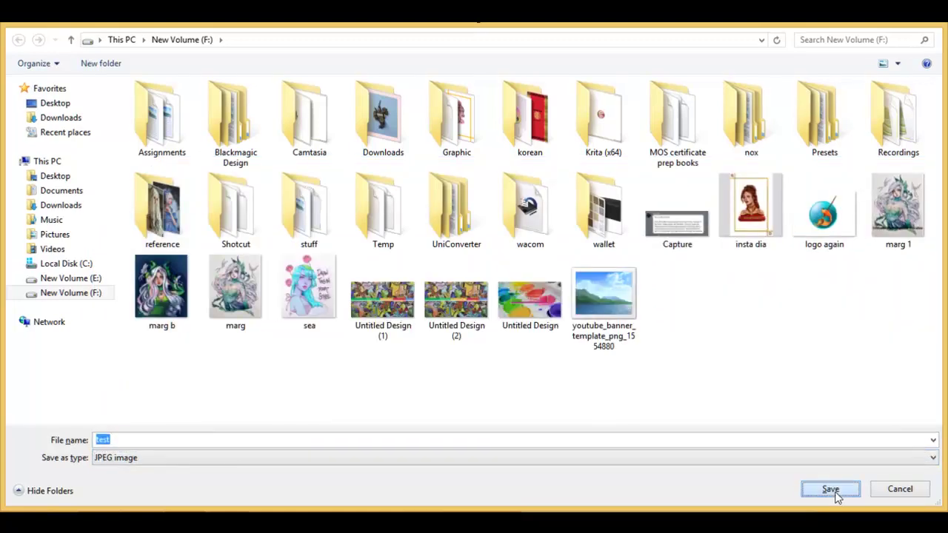